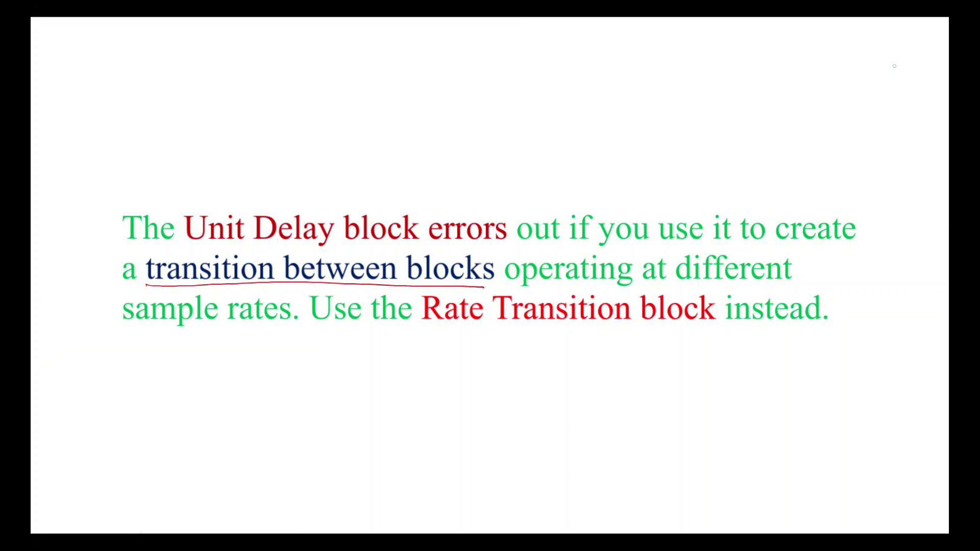
- Advance to the slide describing the Unit Delay, Memory and Zero-Order Hold blocks
{"action": "key", "text": "Right"}
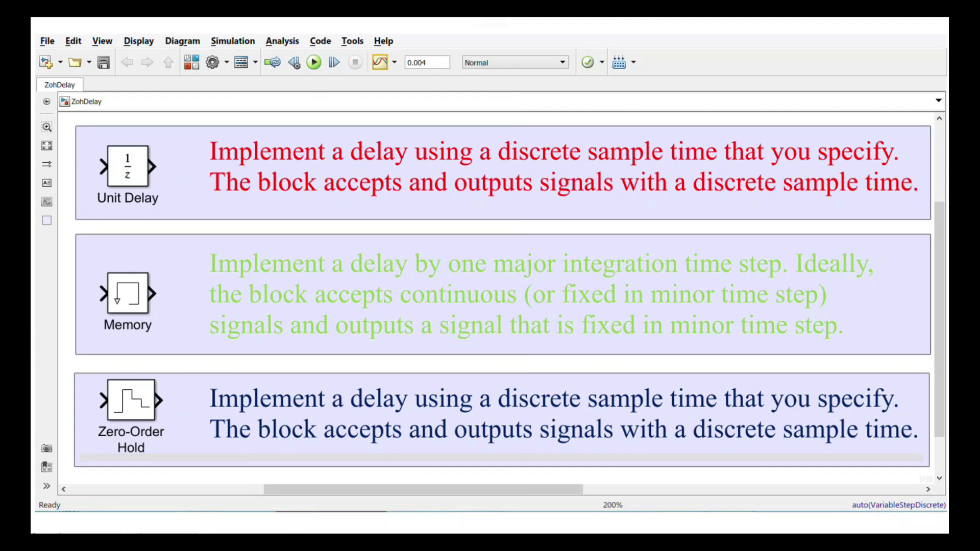
- Go to the model diagram slide and underline the Unit Delay, Memory and Zero-Order Hold labels
{"action": "key", "text": "Right"}
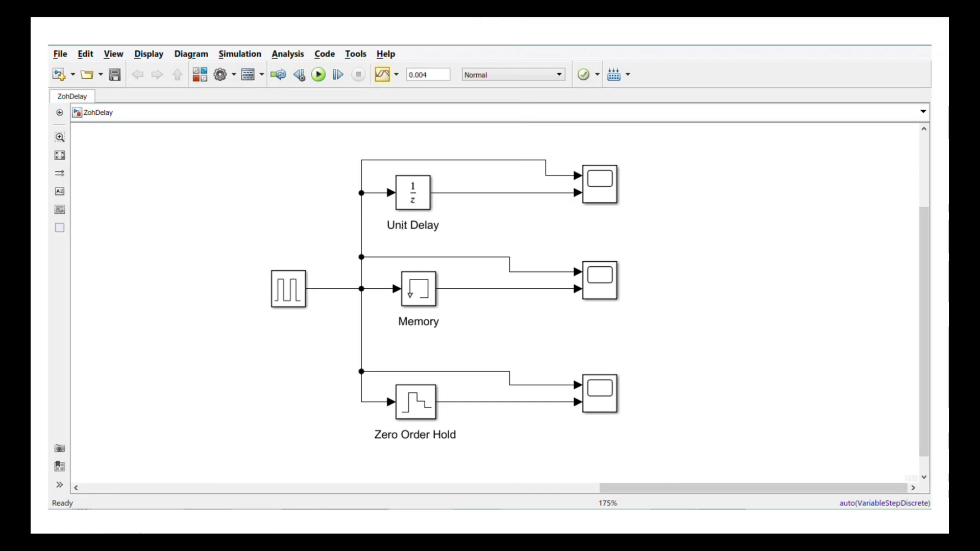
{"action": "left_click_drag", "start_coordinate": [391, 233], "coordinate": [444, 233]}
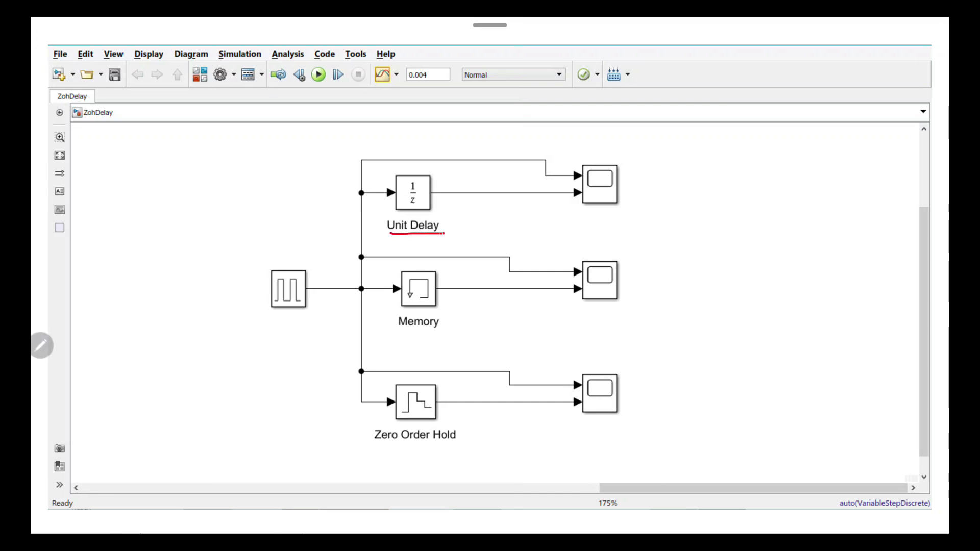
{"action": "left_click_drag", "start_coordinate": [384, 446], "coordinate": [465, 444]}
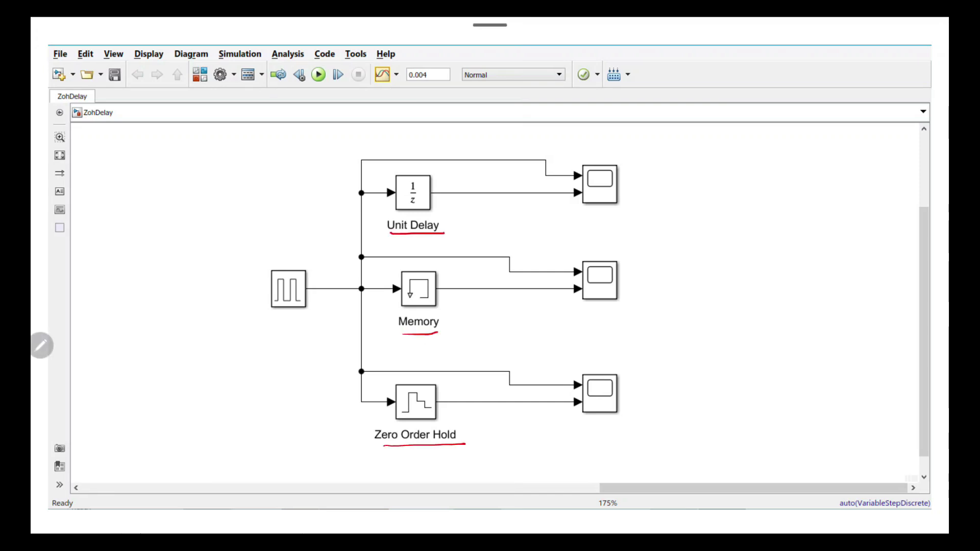
- Circle the pulse block, write 'Pulse generator' under it, and label the top scope 'scope'
{"action": "mouse_move", "coordinate": [287, 254]}
{"action": "left_mouse_down"}
{"action": "mouse_move", "coordinate": [254, 295]}
{"action": "mouse_move", "coordinate": [294, 254]}
{"action": "left_mouse_up"}
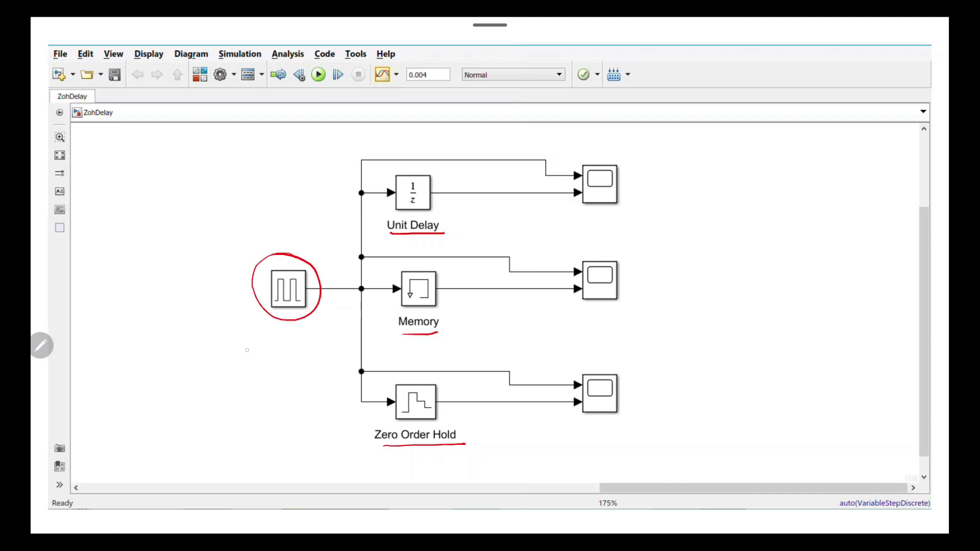
{"action": "left_click_drag", "start_coordinate": [268, 349], "coordinate": [299, 330]}
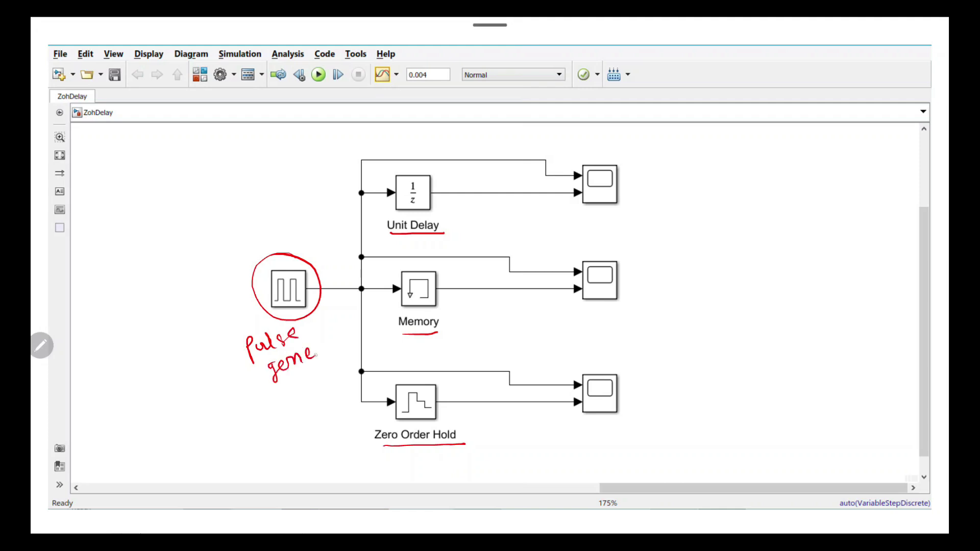
{"action": "left_click_drag", "start_coordinate": [325, 346], "coordinate": [351, 321]}
{"action": "mouse_move", "coordinate": [641, 177]}
{"action": "left_mouse_down"}
{"action": "mouse_move", "coordinate": [668, 180]}
{"action": "mouse_move", "coordinate": [669, 198]}
{"action": "mouse_move", "coordinate": [680, 180]}
{"action": "left_mouse_up"}
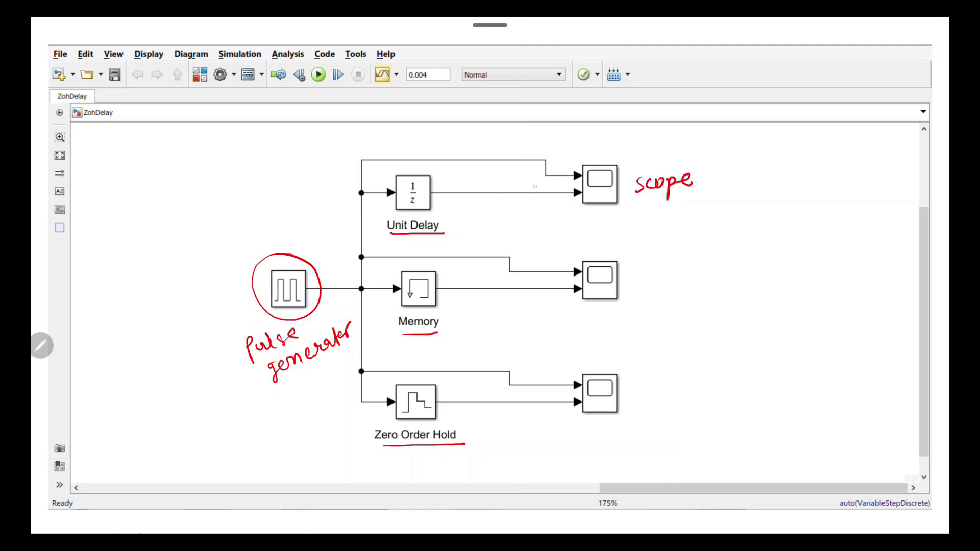
{"action": "left_click_drag", "start_coordinate": [570, 175], "coordinate": [547, 176]}
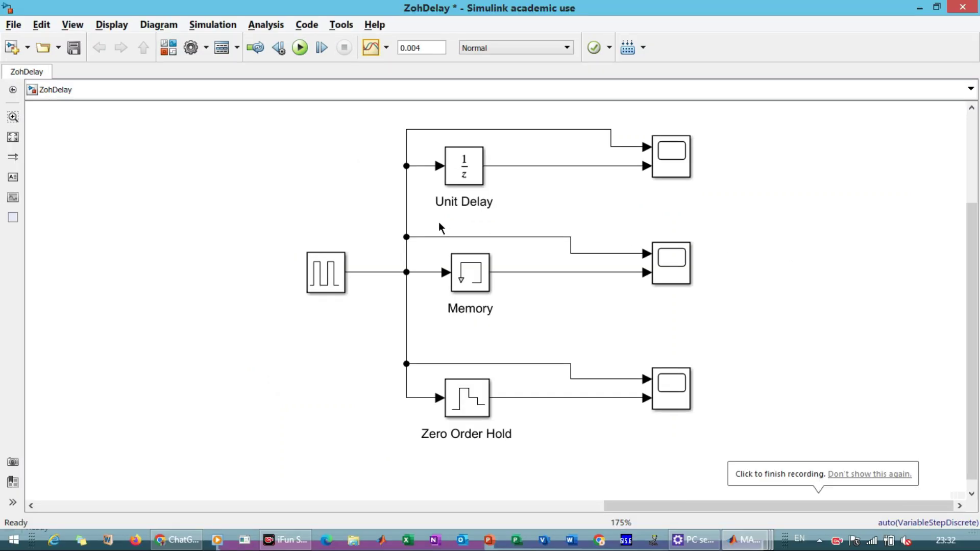
- Review the Pulse Generator's amplitude 1, period 0.001 and 50% width, then open the Unit Delay parameters
{"action": "left_click", "coordinate": [403, 199]}
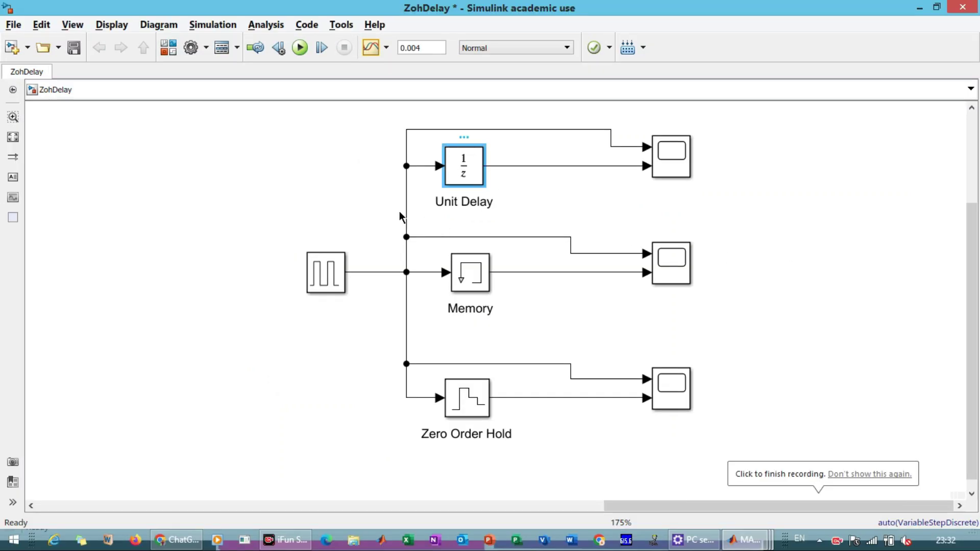
{"action": "left_click", "coordinate": [320, 281]}
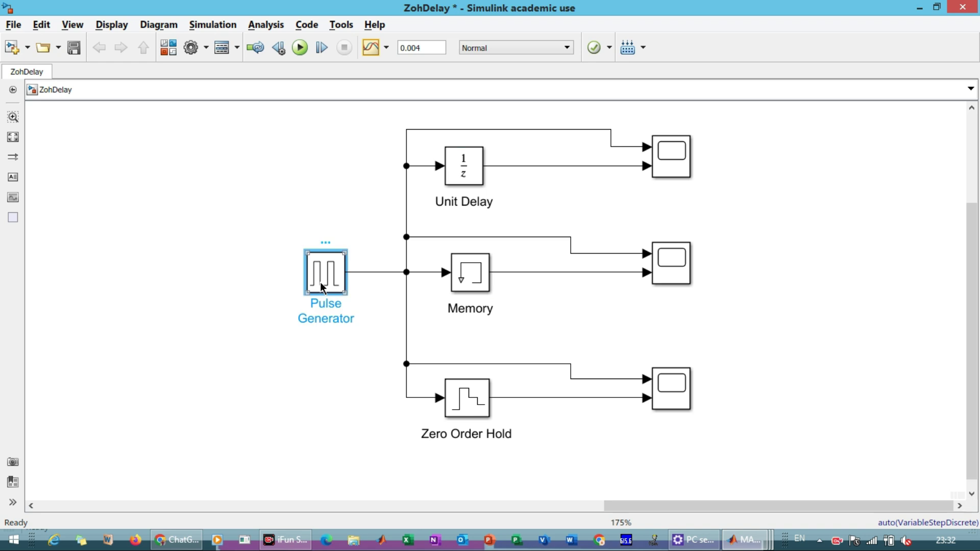
{"action": "double_click", "coordinate": [320, 282]}
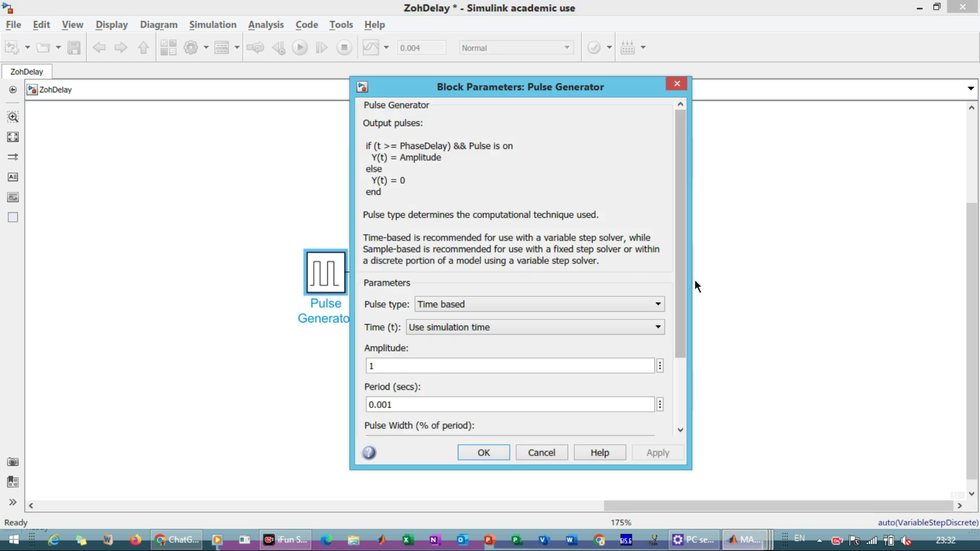
{"action": "left_click_drag", "start_coordinate": [681, 286], "coordinate": [681, 366]}
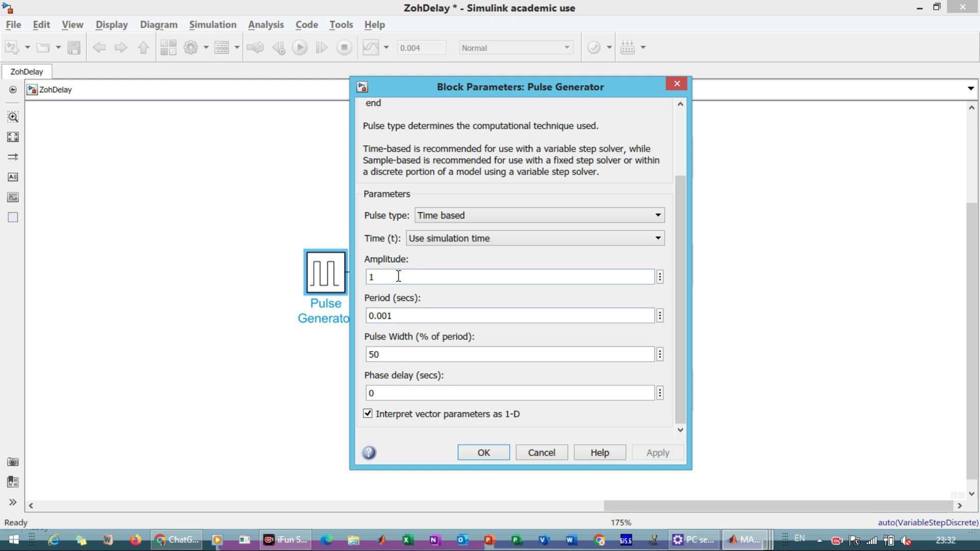
{"action": "double_click", "coordinate": [407, 312]}
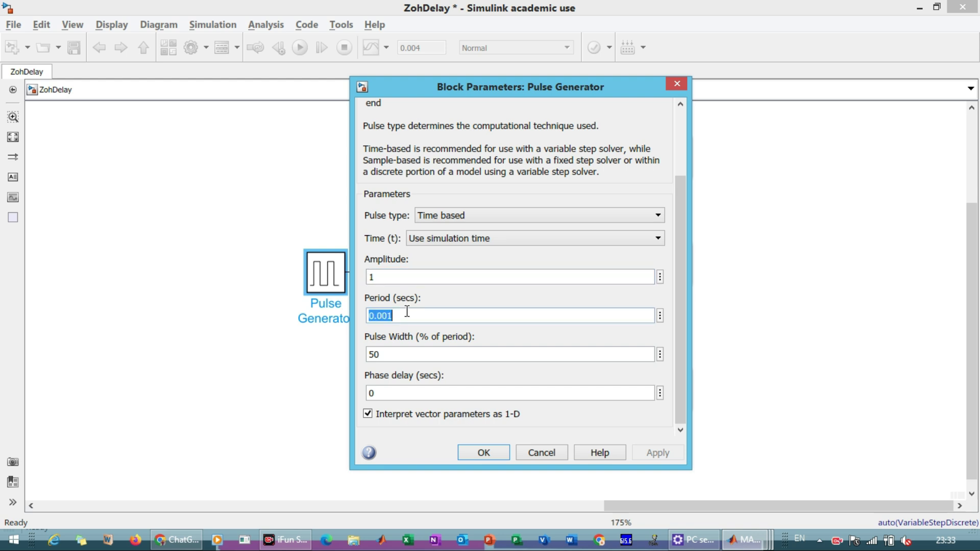
{"action": "double_click", "coordinate": [394, 353]}
{"action": "left_click", "coordinate": [486, 451]}
{"action": "double_click", "coordinate": [475, 167]}
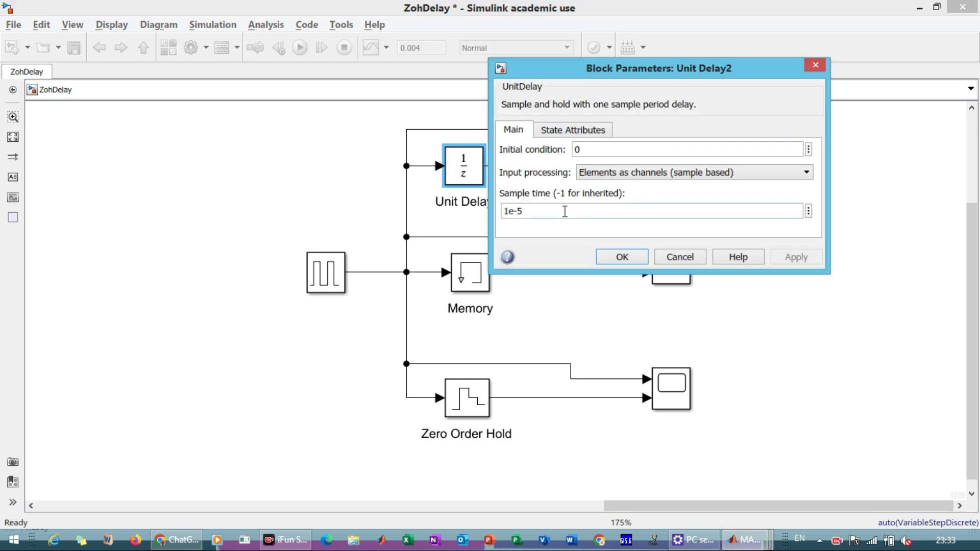
- Inspect the Memory and Zero-Order Hold settings, keeping sample time 1.5*10^-3, and run the ZohDelay simulation
{"action": "left_click", "coordinate": [622, 257]}
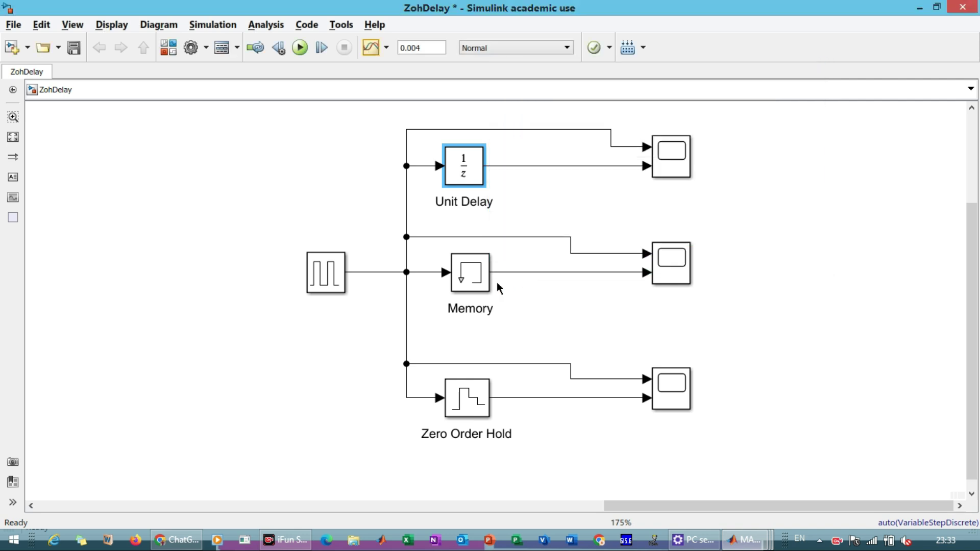
{"action": "double_click", "coordinate": [480, 286]}
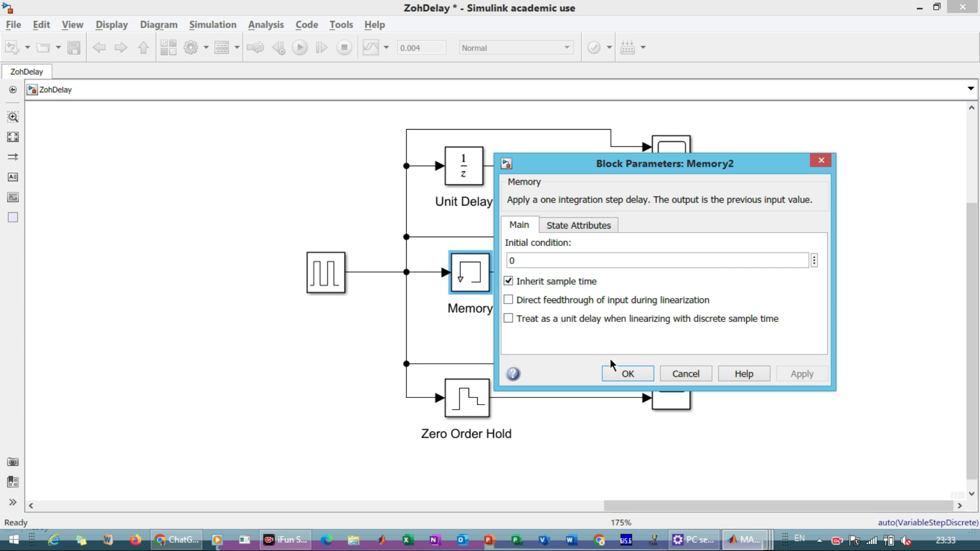
{"action": "left_click", "coordinate": [627, 376]}
{"action": "double_click", "coordinate": [470, 400]}
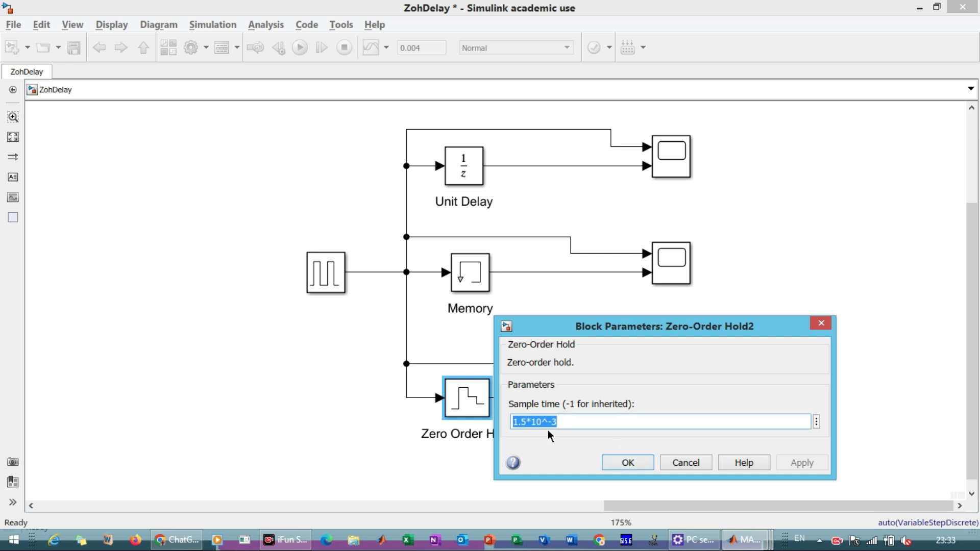
{"action": "left_click", "coordinate": [628, 462]}
{"action": "left_click", "coordinate": [358, 345]}
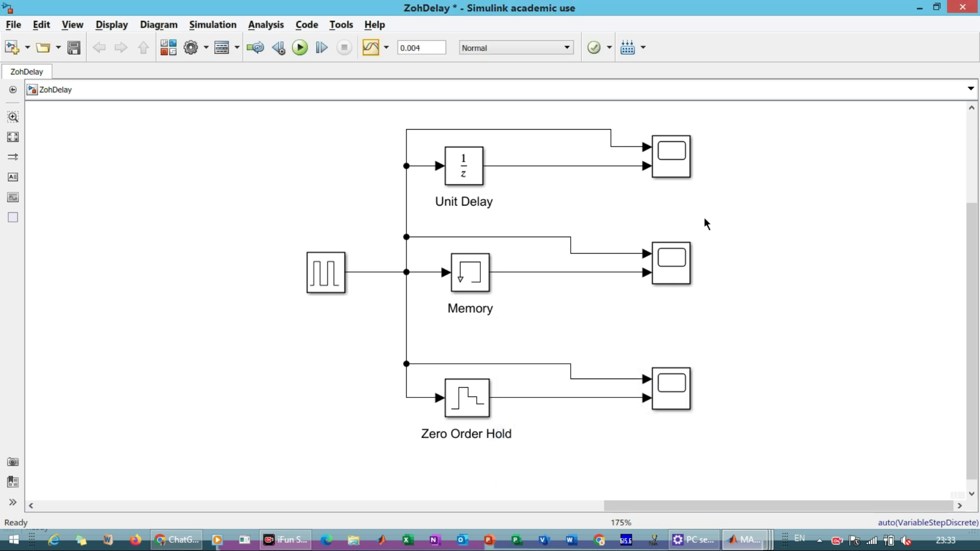
{"action": "left_click", "coordinate": [301, 47]}
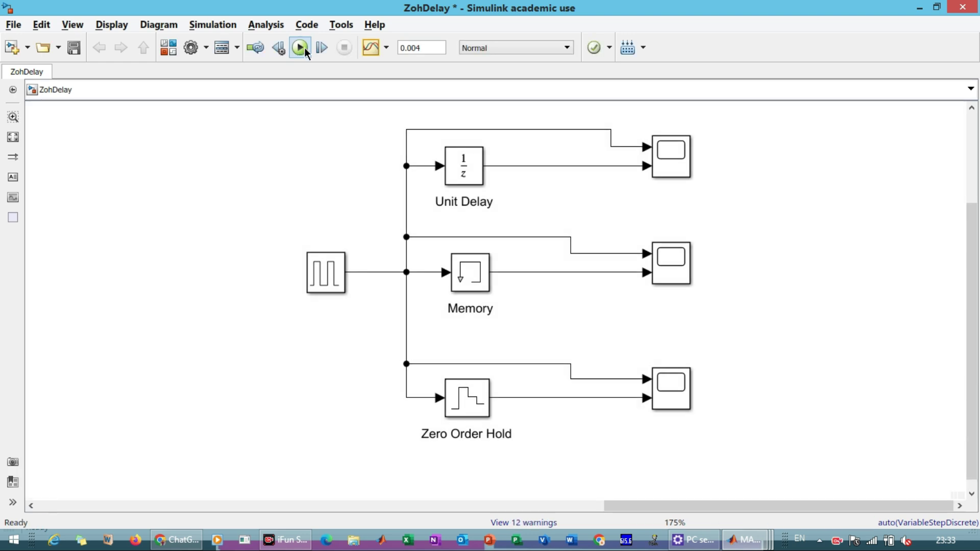
{"action": "left_click", "coordinate": [679, 162]}
{"action": "double_click", "coordinate": [678, 159]}
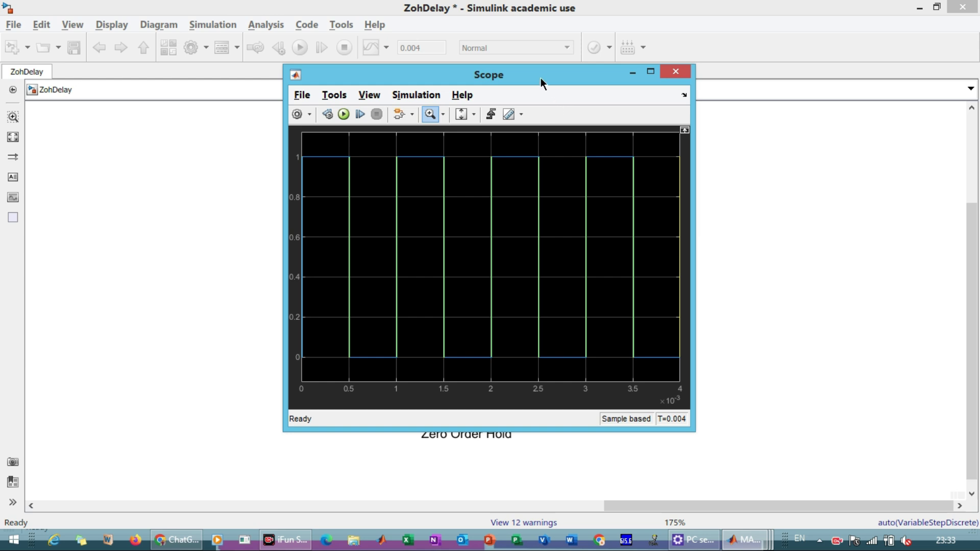
{"action": "left_click", "coordinate": [651, 73]}
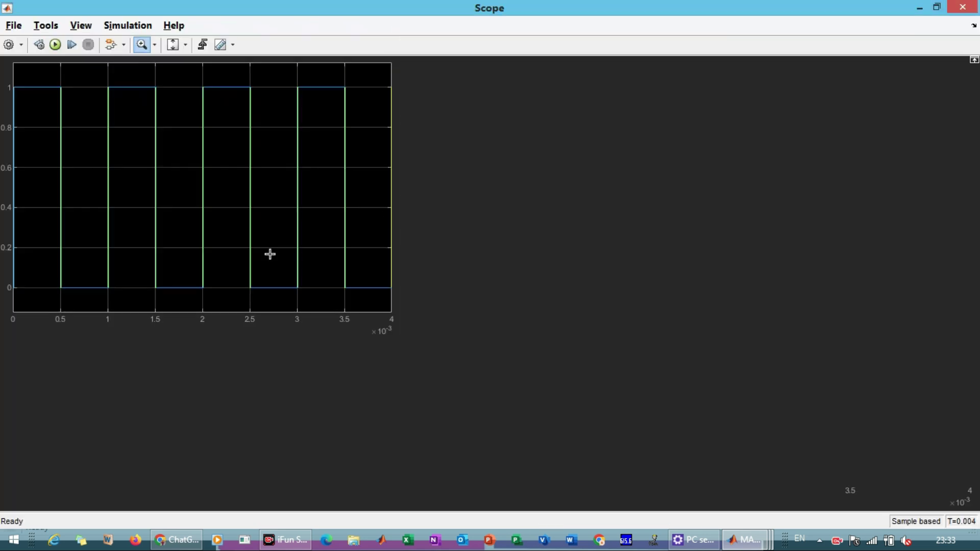
{"action": "left_click_drag", "start_coordinate": [242, 269], "coordinate": [290, 271]}
{"action": "left_click_drag", "start_coordinate": [184, 278], "coordinate": [304, 277]}
{"action": "left_click_drag", "start_coordinate": [220, 280], "coordinate": [652, 274]}
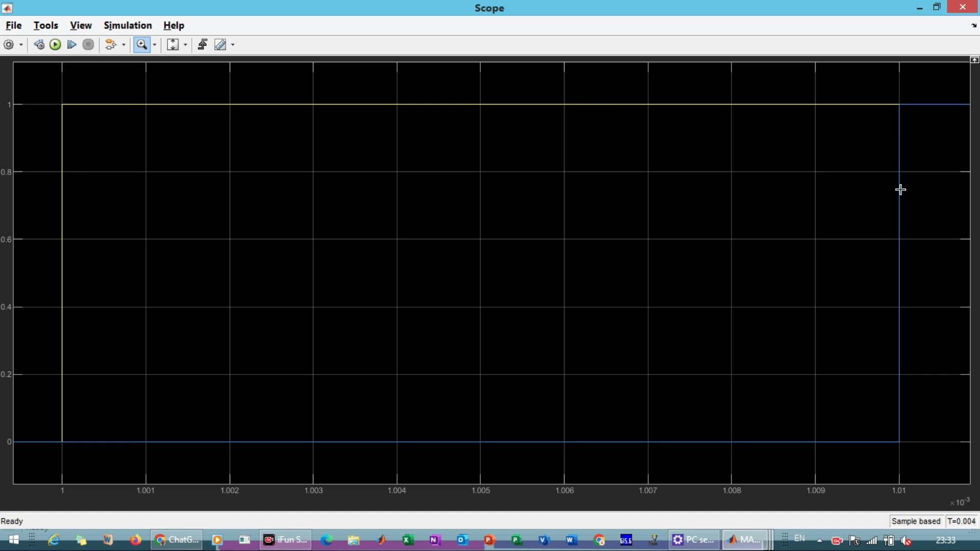
{"action": "scroll", "coordinate": [884, 312], "scroll_direction": "down", "scroll_amount": 1}
{"action": "scroll", "coordinate": [884, 313], "scroll_direction": "down", "scroll_amount": 2}
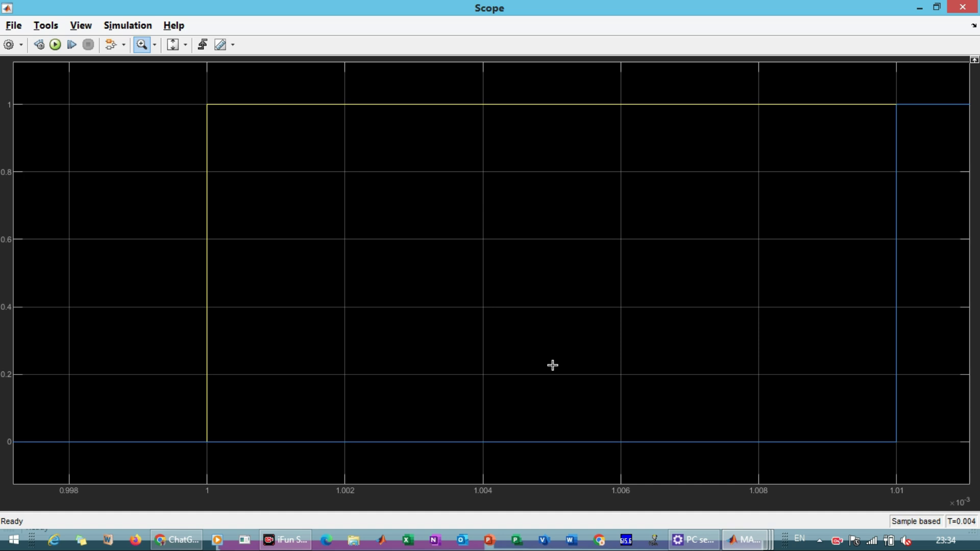
{"action": "scroll", "coordinate": [553, 365], "scroll_direction": "down", "scroll_amount": 2}
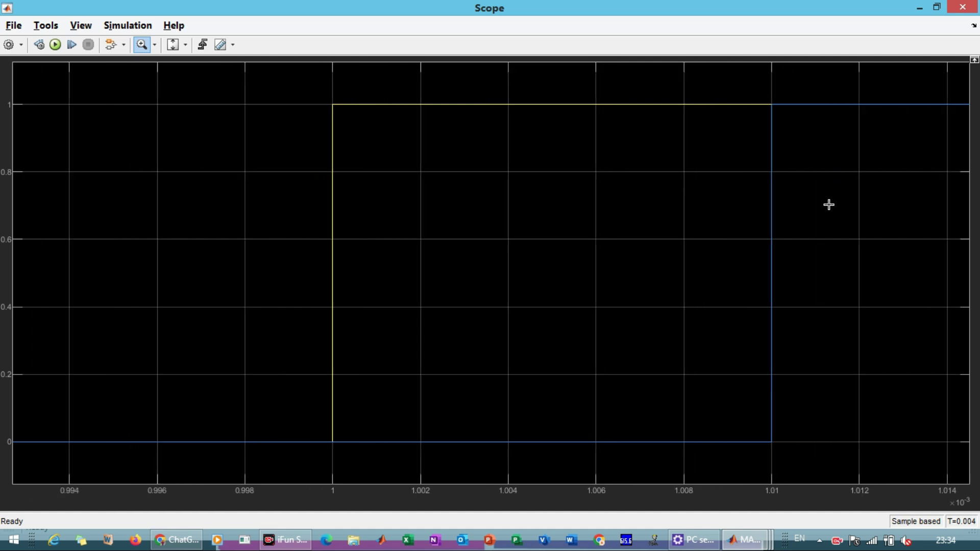
{"action": "left_click", "coordinate": [962, 7]}
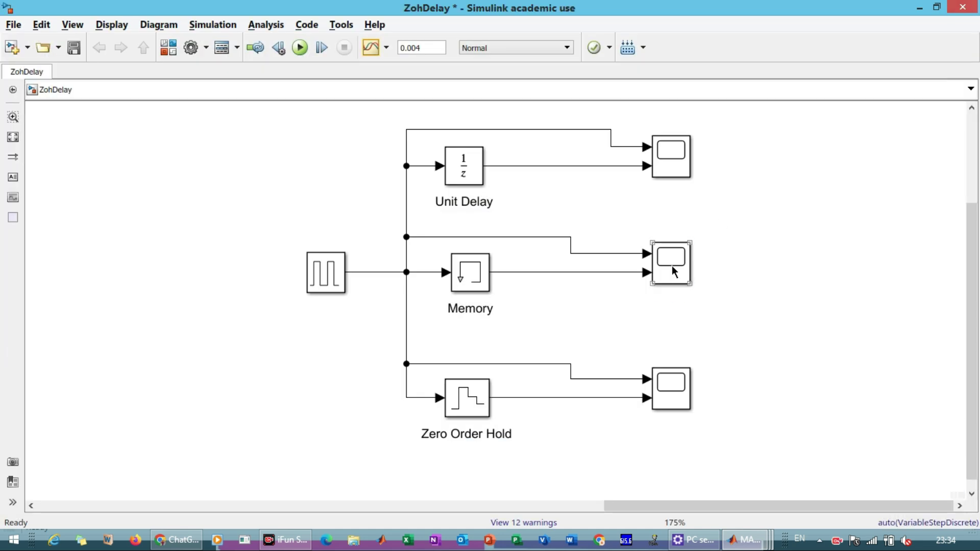
{"action": "double_click", "coordinate": [672, 266]}
{"action": "left_click_drag", "start_coordinate": [385, 260], "coordinate": [475, 256]}
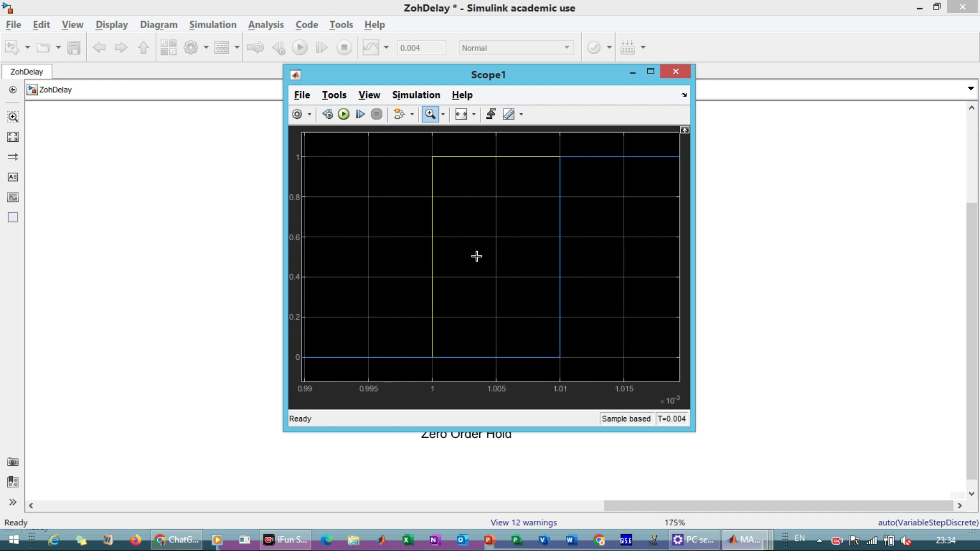
{"action": "left_click_drag", "start_coordinate": [413, 262], "coordinate": [591, 265]}
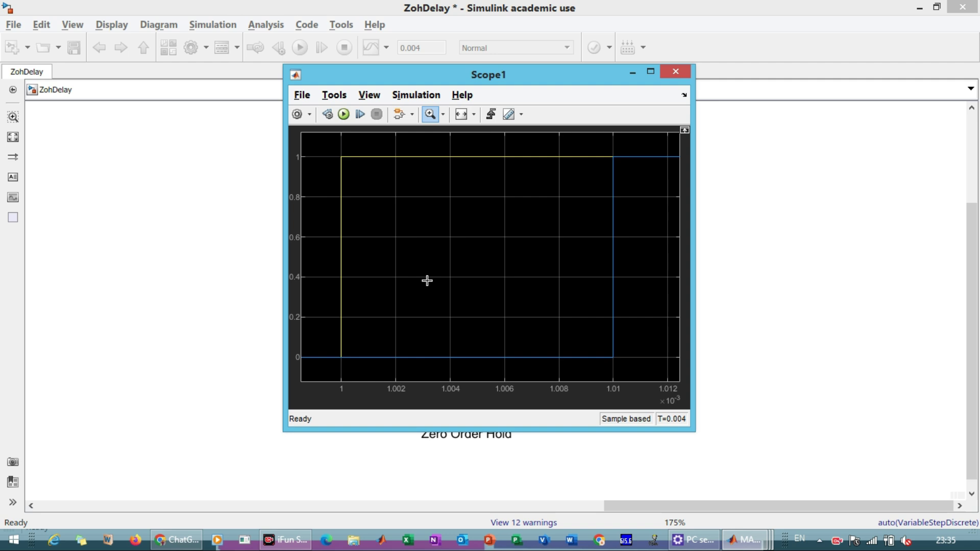
{"action": "left_click", "coordinate": [651, 73]}
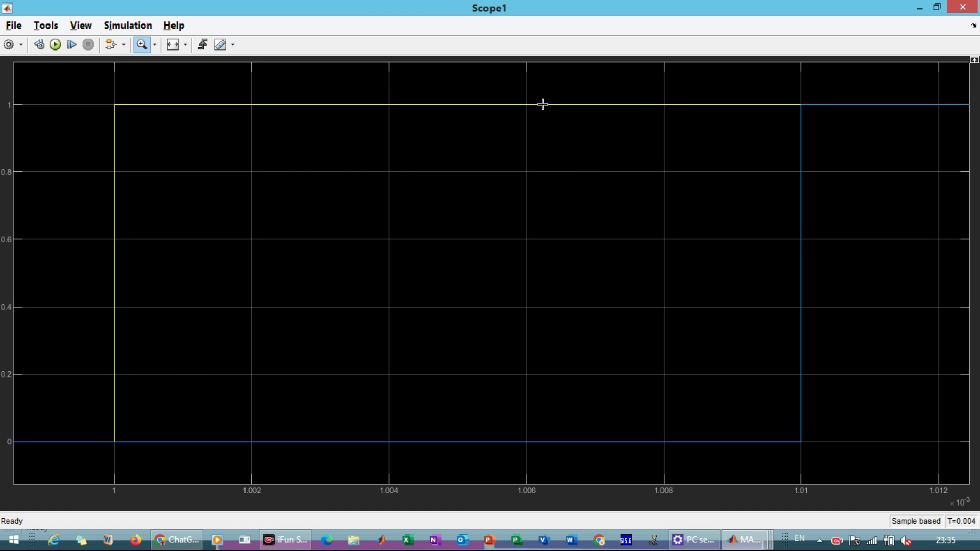
{"action": "left_click", "coordinate": [963, 8]}
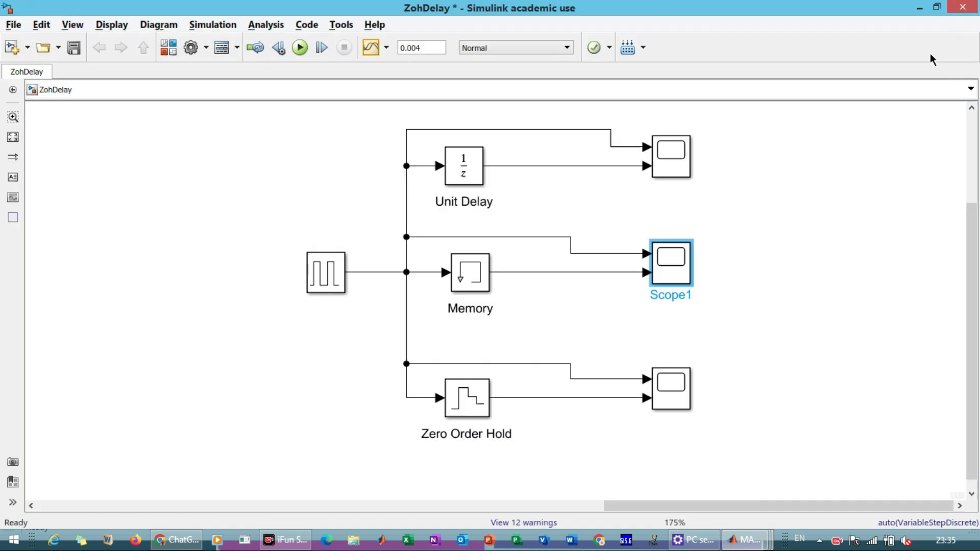
{"action": "double_click", "coordinate": [663, 388]}
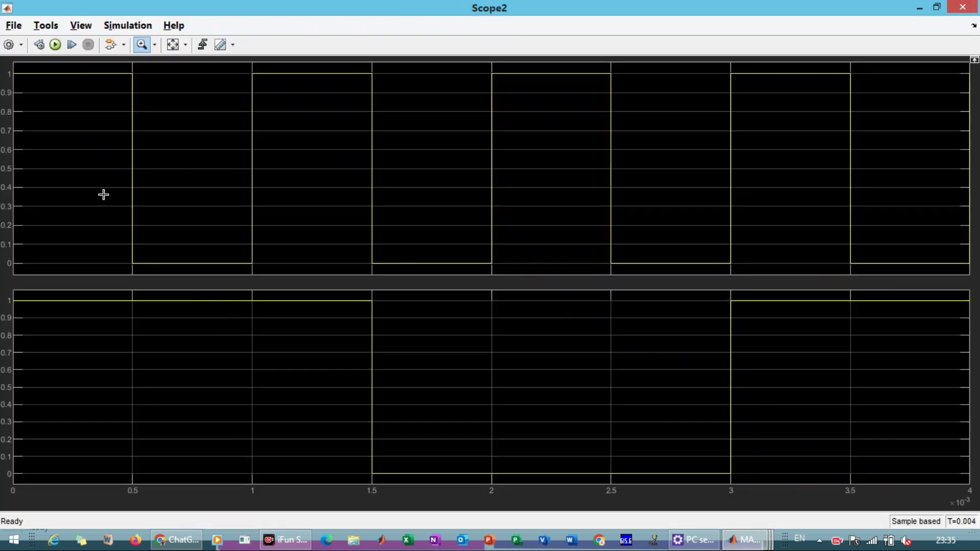
{"action": "left_click", "coordinate": [960, 7]}
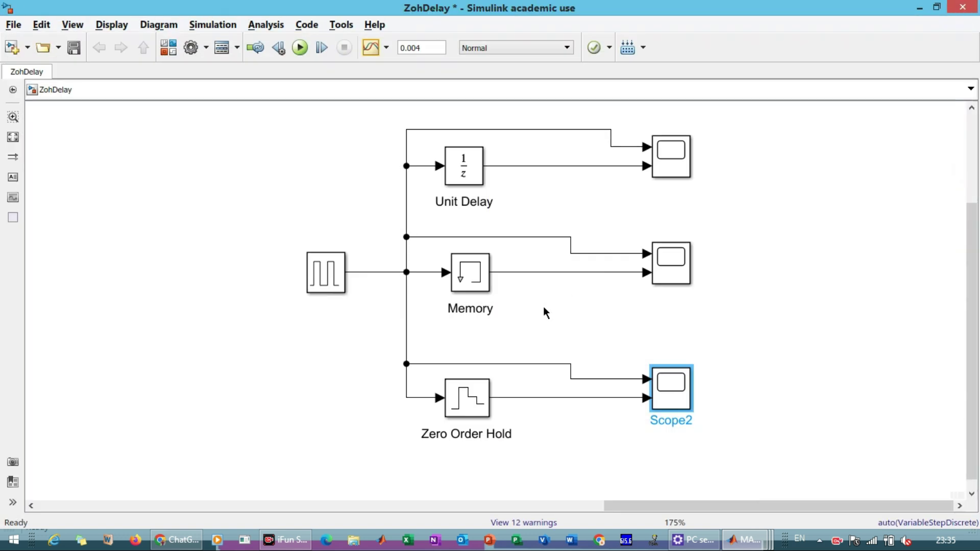
{"action": "double_click", "coordinate": [465, 399]}
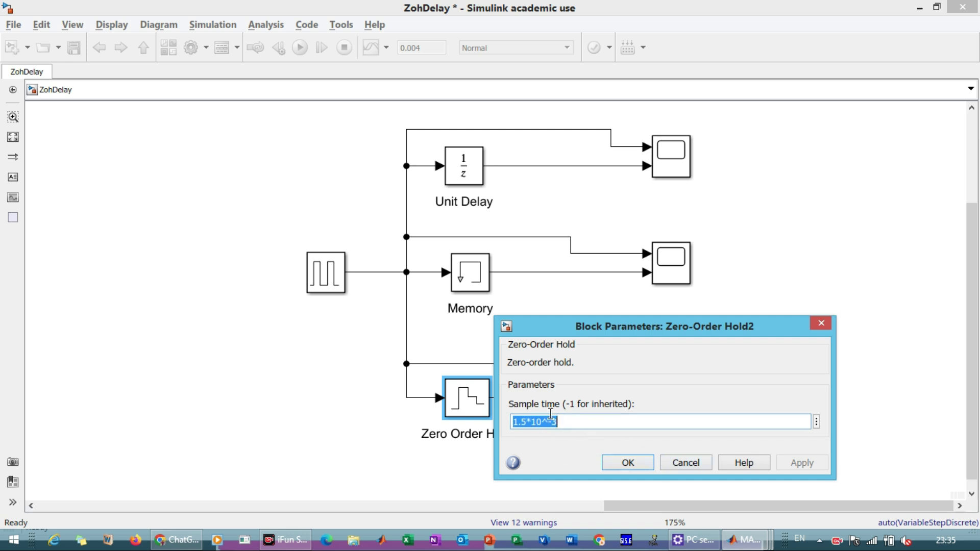
{"action": "left_click", "coordinate": [678, 462]}
{"action": "double_click", "coordinate": [668, 397]}
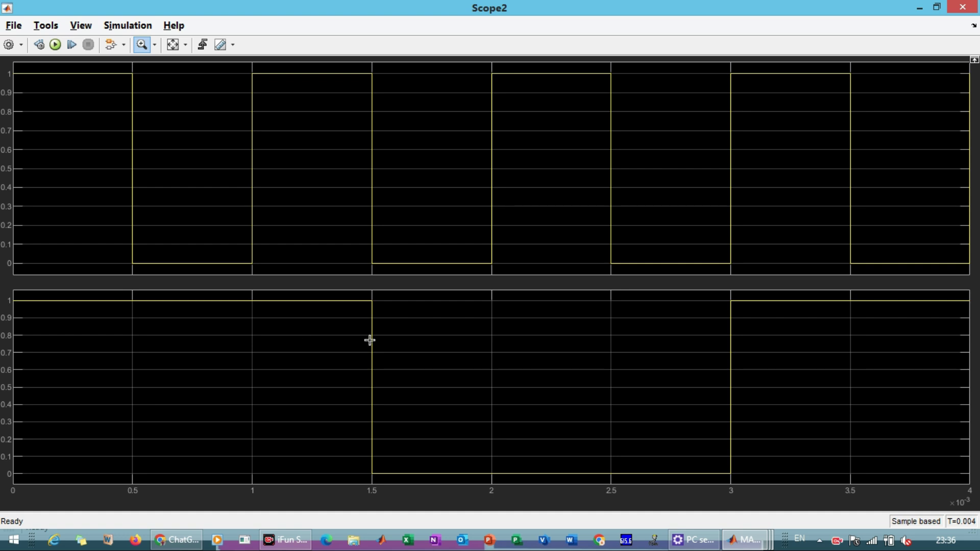
{"action": "left_click", "coordinate": [959, 11]}
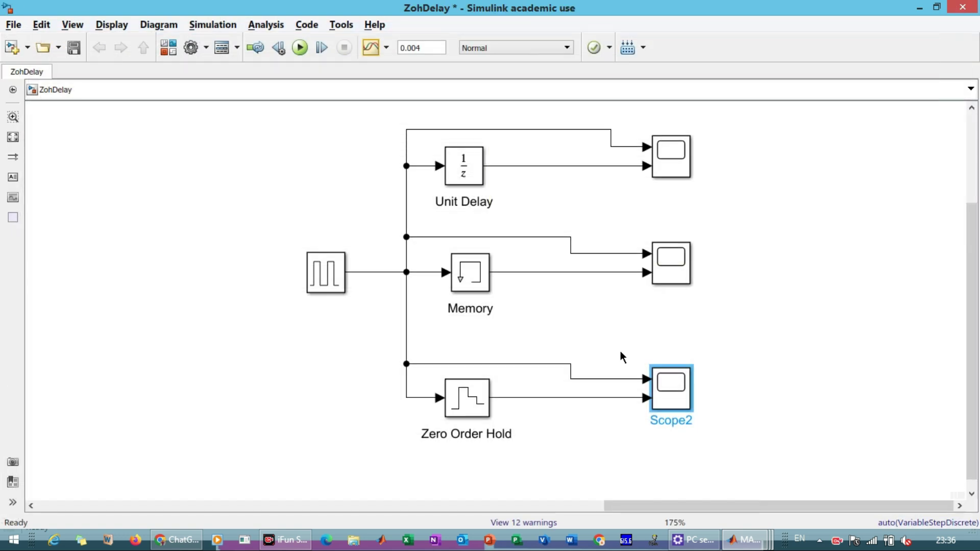
{"action": "left_click_drag", "start_coordinate": [767, 277], "coordinate": [735, 304]}
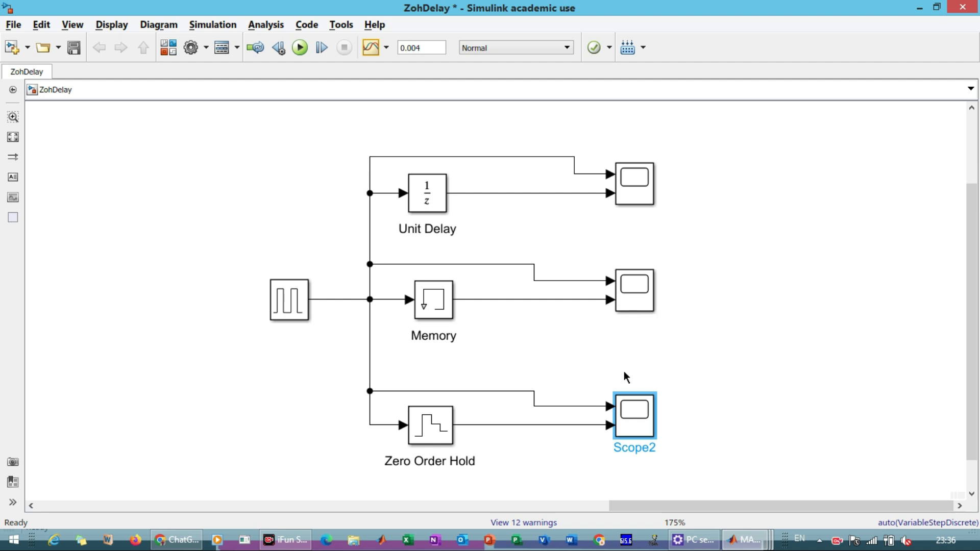
{"action": "left_click", "coordinate": [769, 362]}
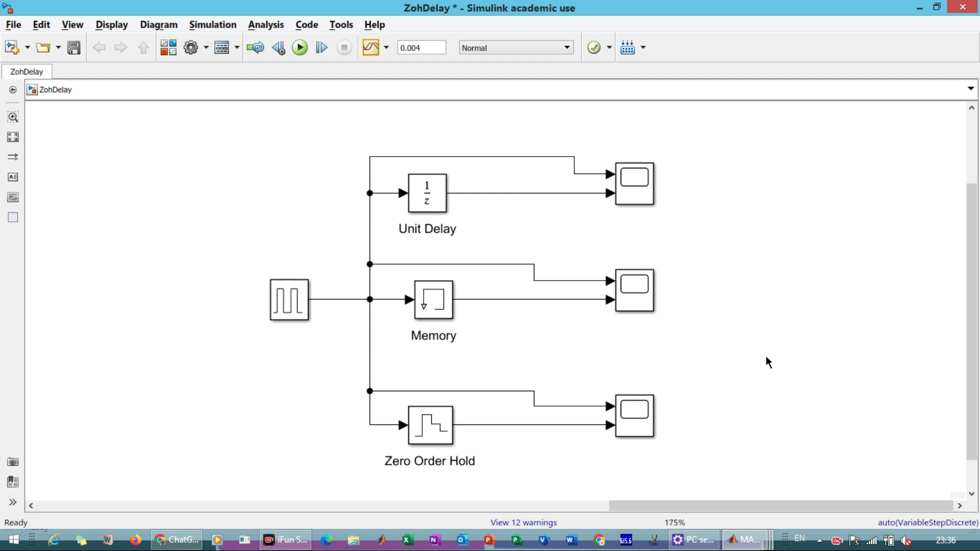